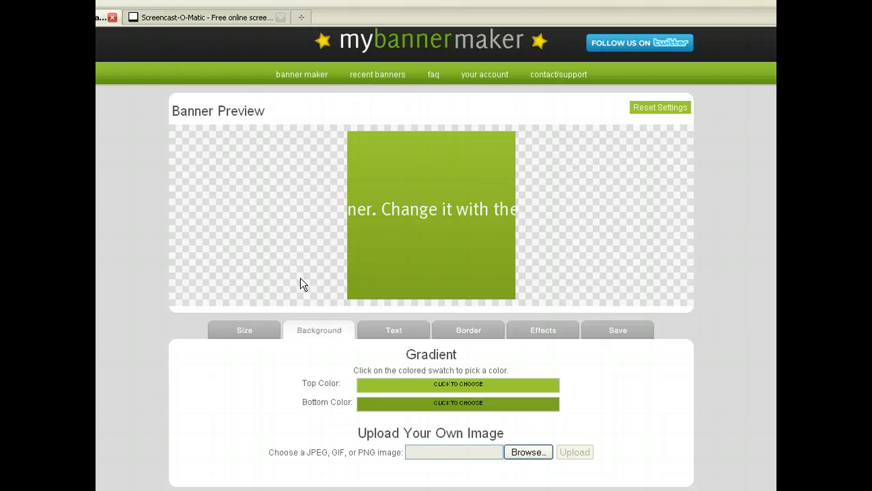
Step: Upload the berg image from the Desktop as the banner's background
click(524, 453)
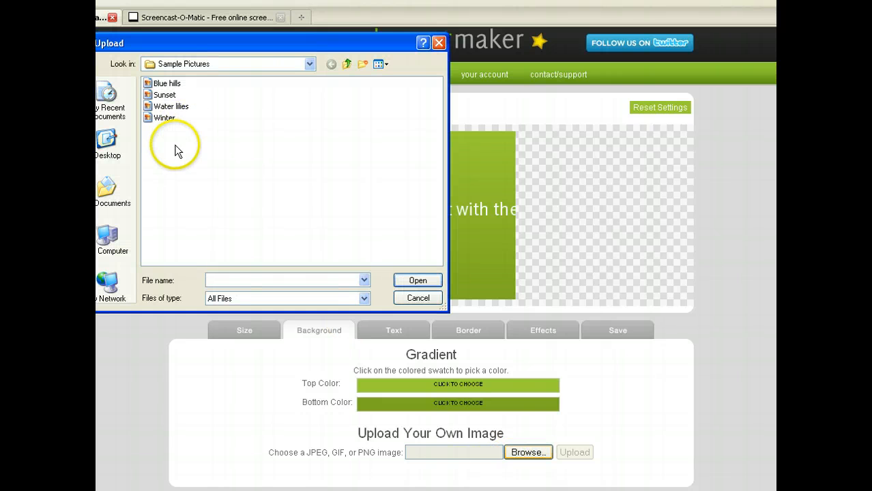
click(116, 147)
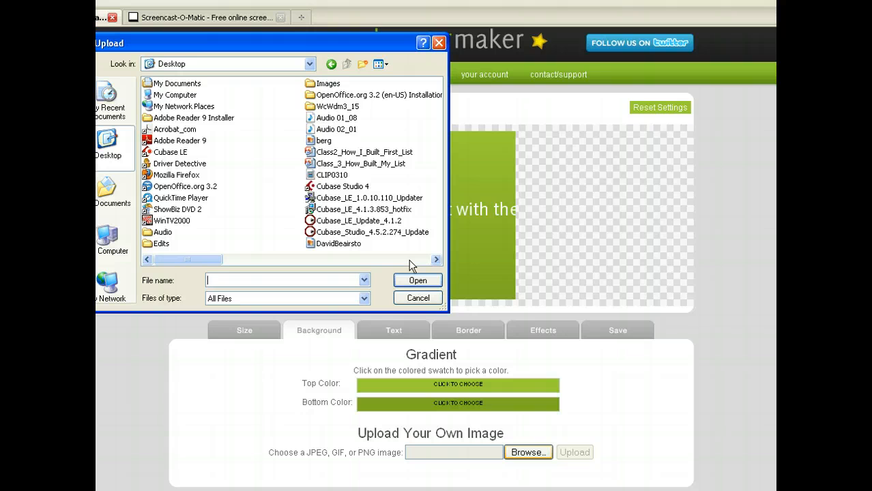
click(323, 140)
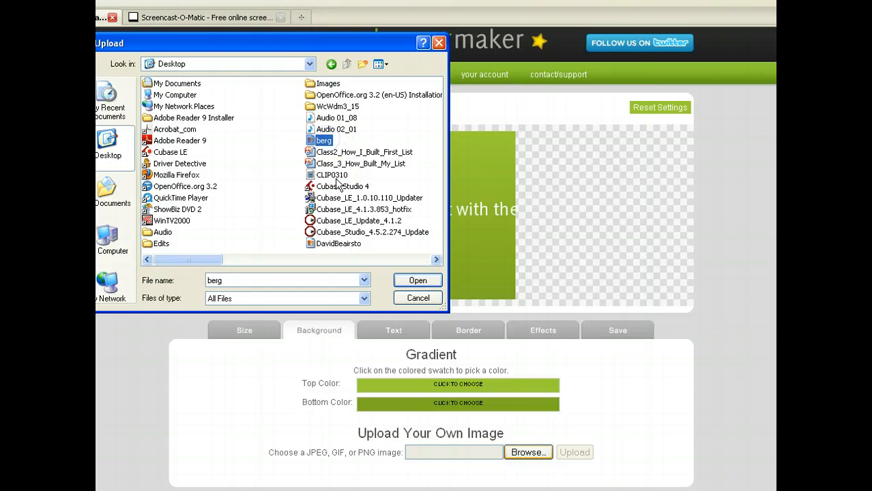
click(412, 280)
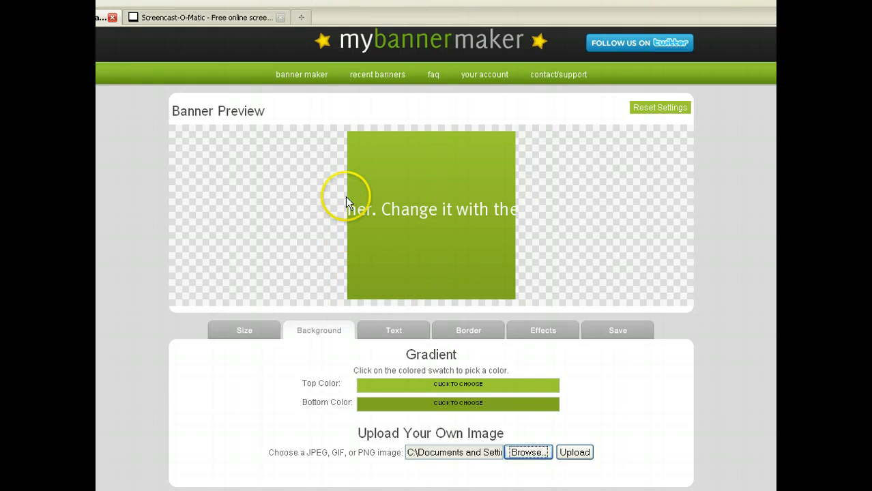
click(574, 452)
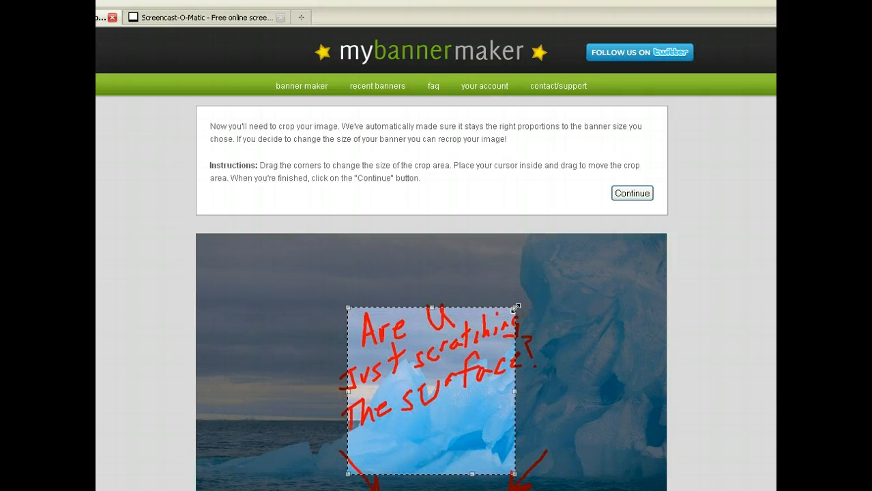
Step: Crop the iceberg image to a full-height square framing the handwritten text and both arrows, shifted slightly right of centre, and apply it
drag(516, 309, 636, 249)
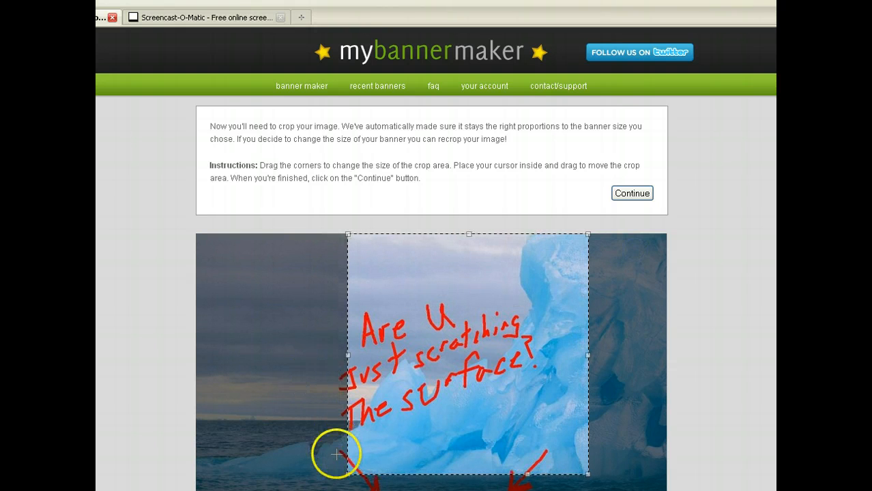
drag(346, 469, 275, 490)
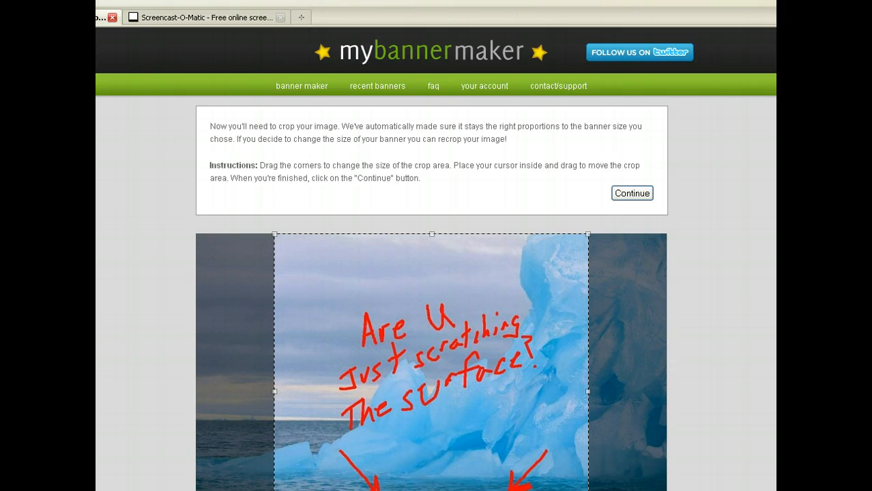
scroll(435, 273, down, 2)
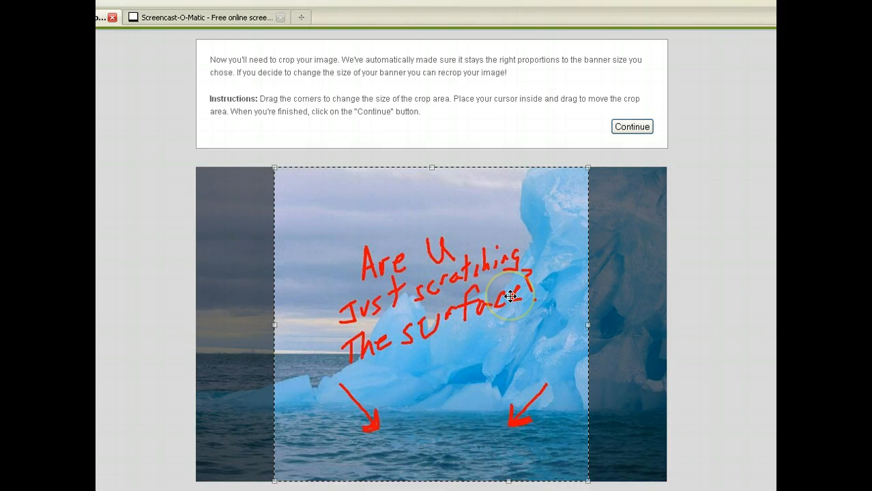
drag(512, 296, 514, 296)
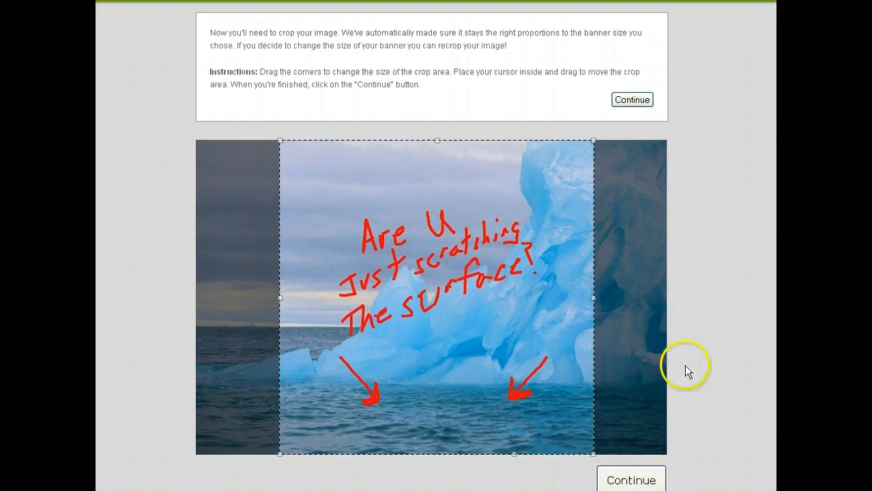
click(645, 480)
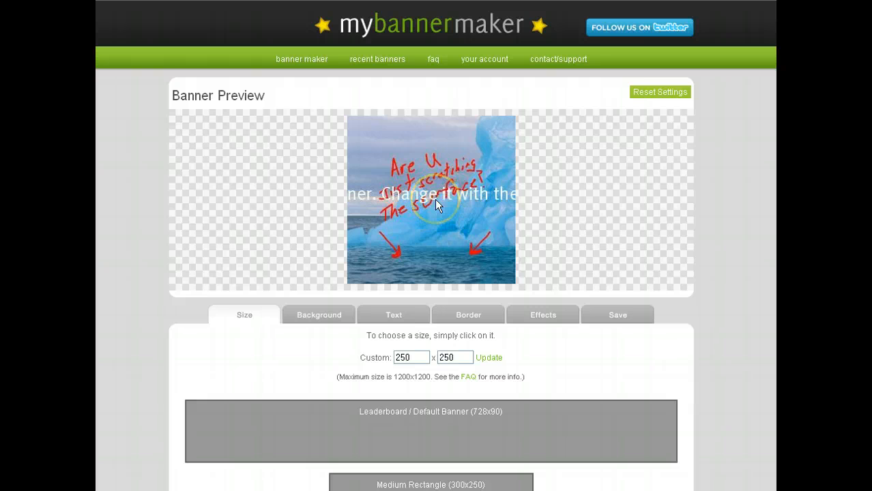
Step: Delete the default placeholder text from the banner's second text line
click(380, 314)
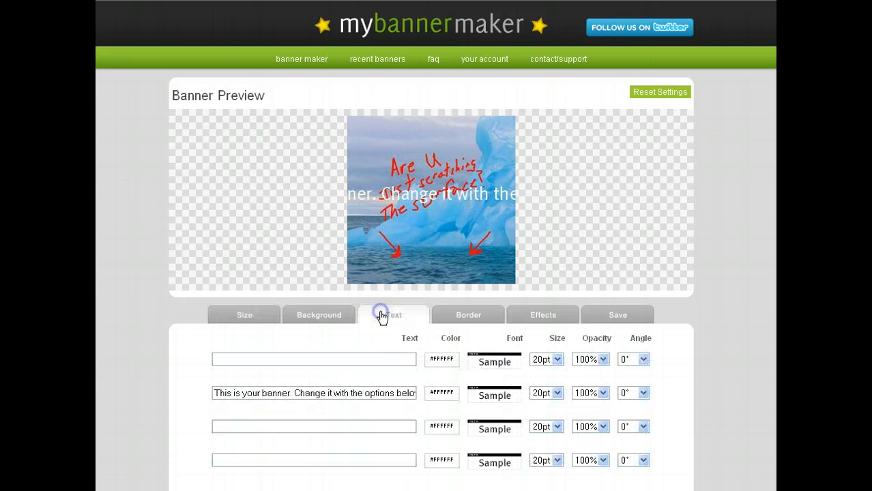
click(215, 394)
drag(215, 394, 430, 393)
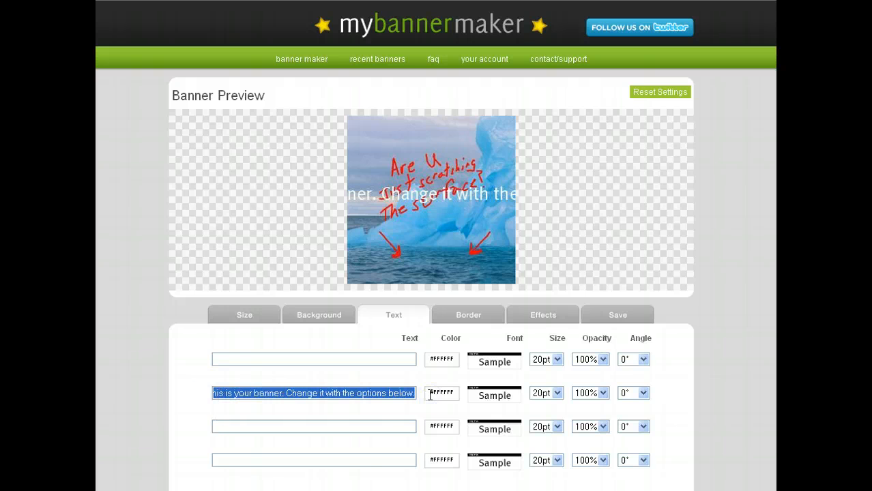
key(BackSpace)
click(350, 356)
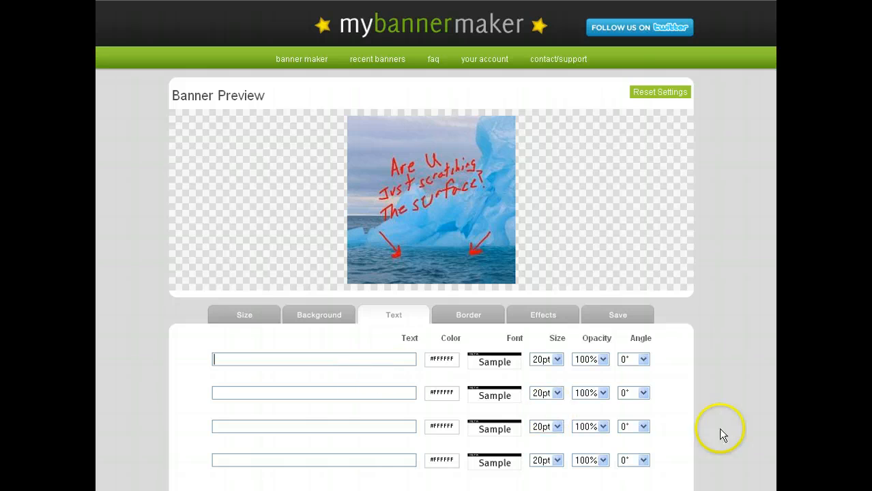
Step: Enter "U Can Go Deep..." as the banner's third text line
scroll(700, 384, down, 2)
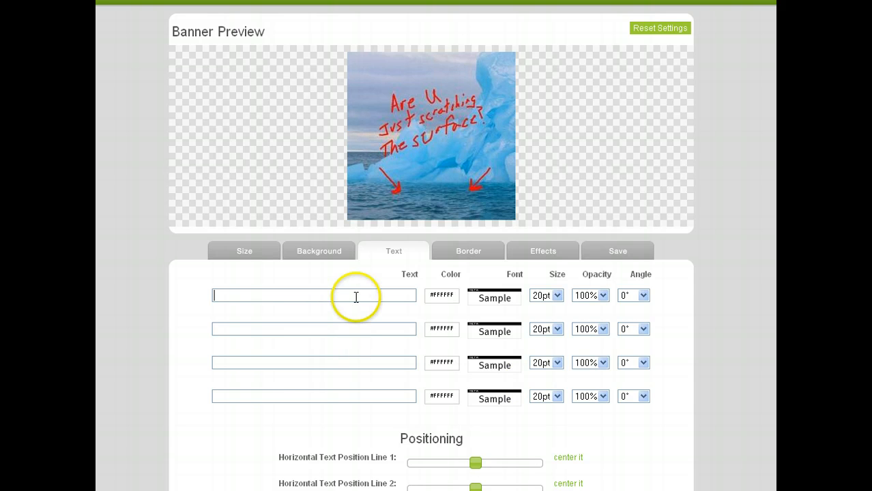
click(335, 359)
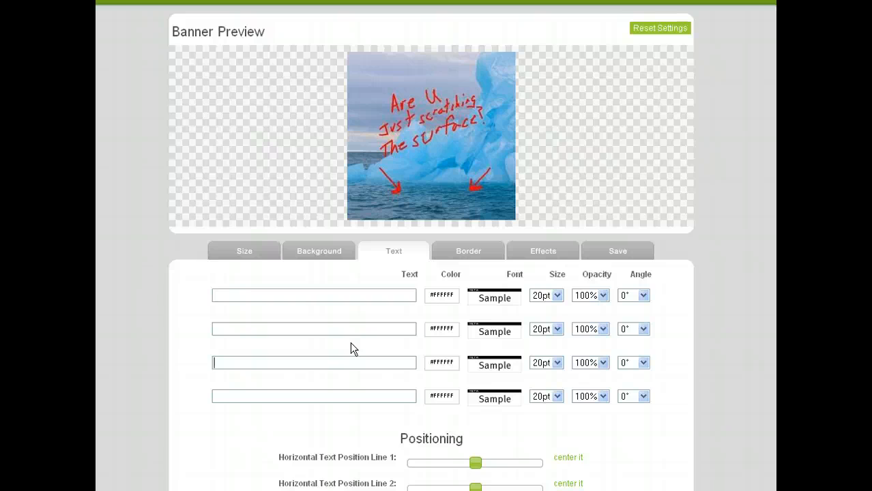
text(U Can Go Deep)
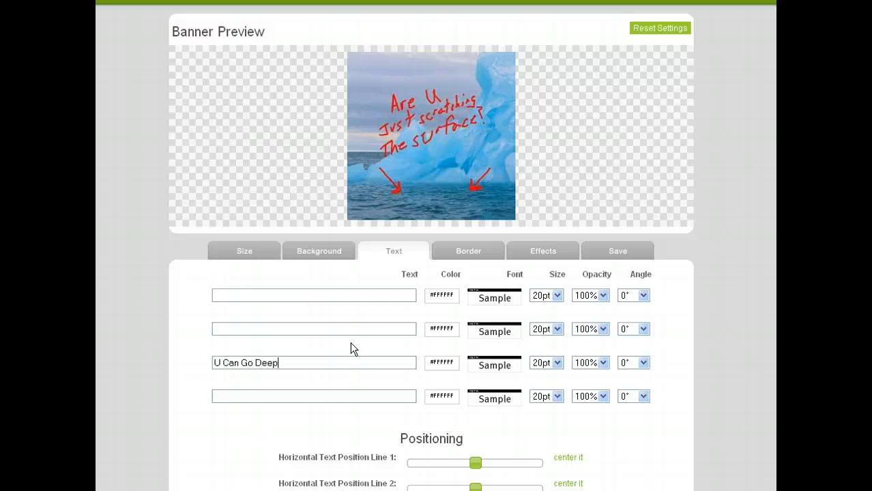
text(...)
Step: Enter "Click Here NOW!" as the banner's fourth text line
click(296, 396)
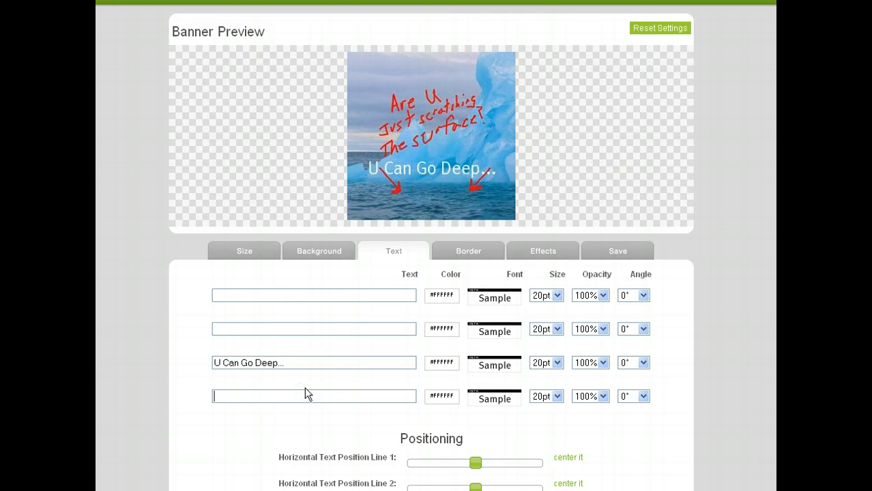
text(C)
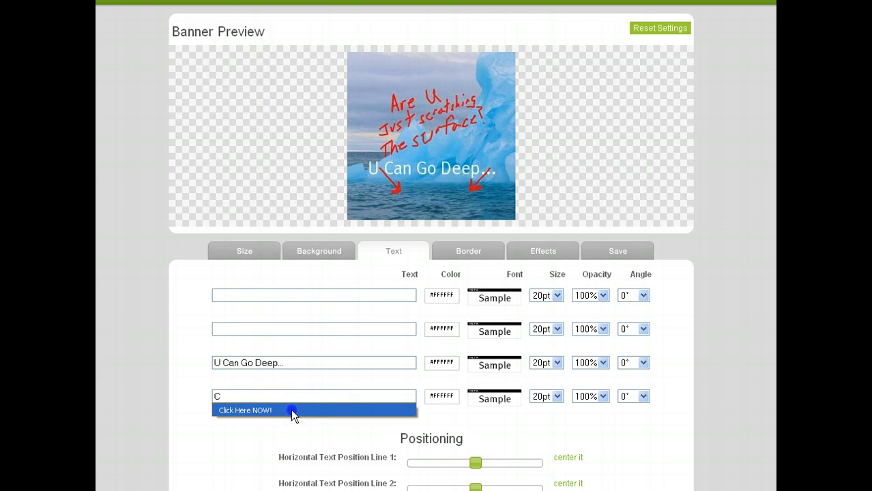
click(291, 409)
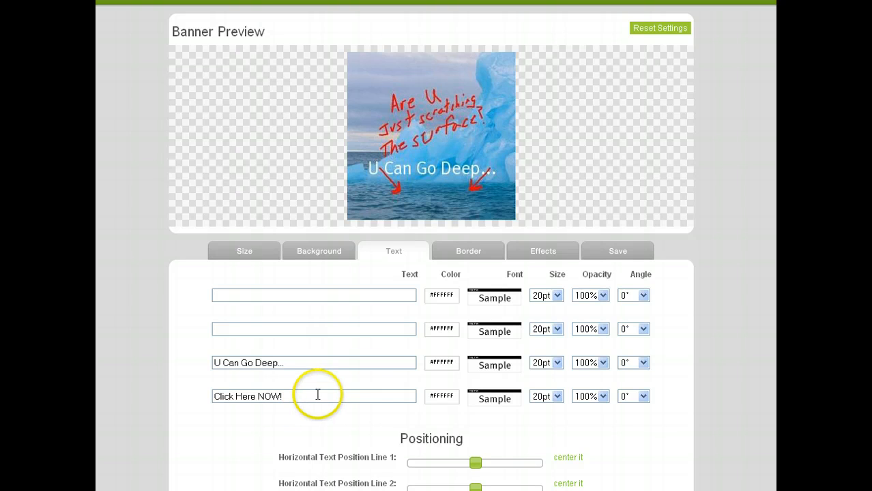
click(383, 367)
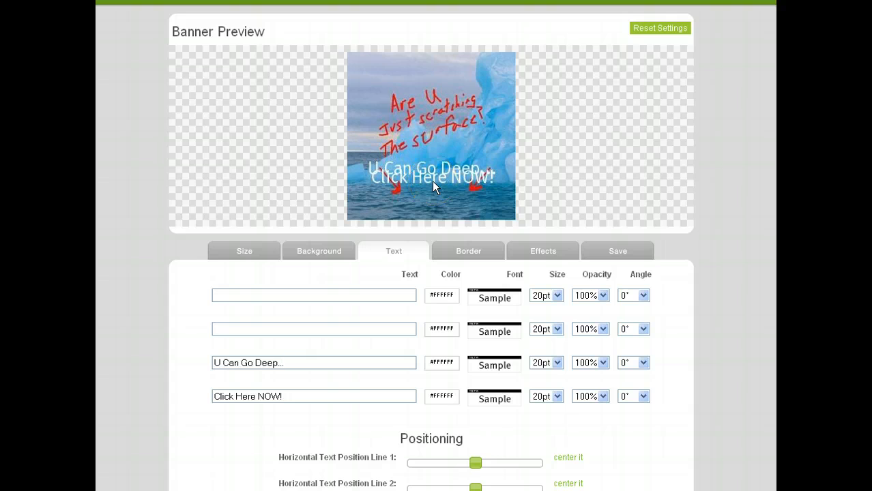
Step: Lower the vertical position of text line 4 to just below the red arrows, near the banner's bottom edge
scroll(435, 246, down, 1)
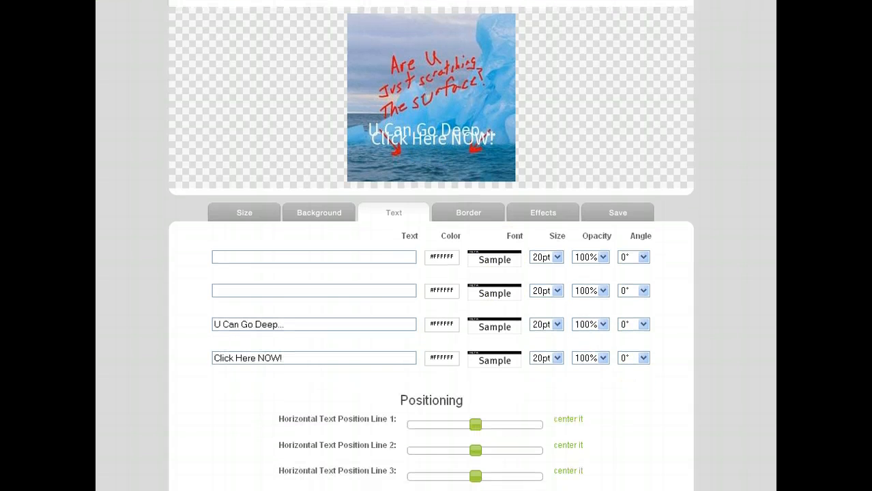
scroll(435, 246, down, 2)
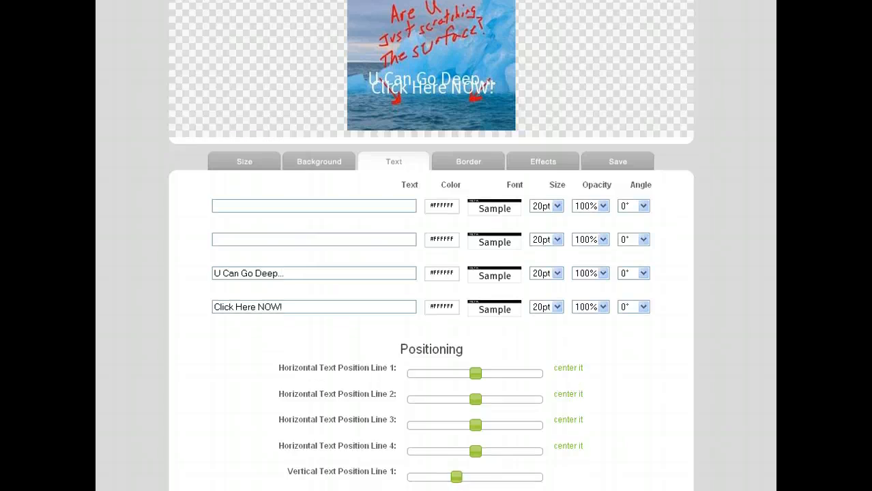
scroll(436, 246, down, 1)
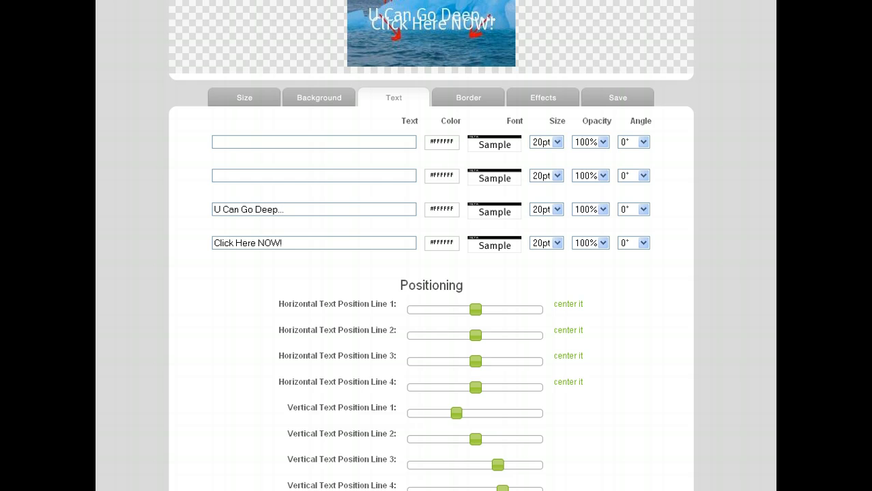
scroll(478, 478, down, 1)
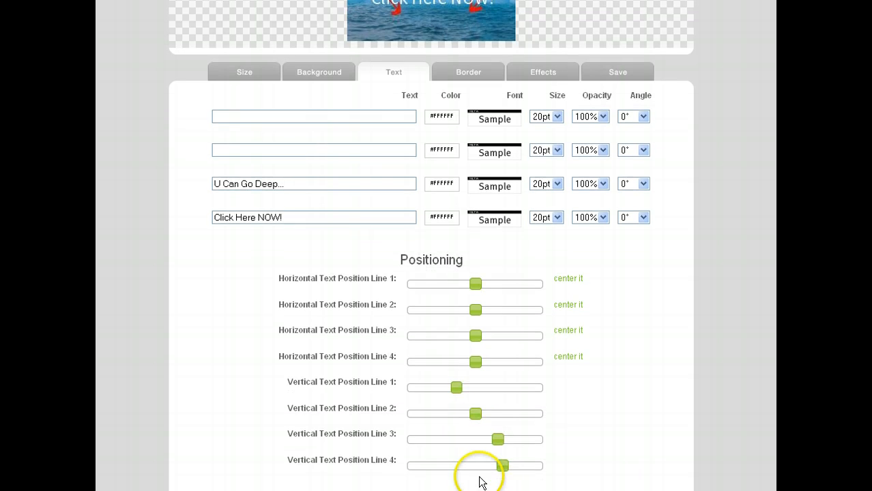
drag(502, 466, 518, 466)
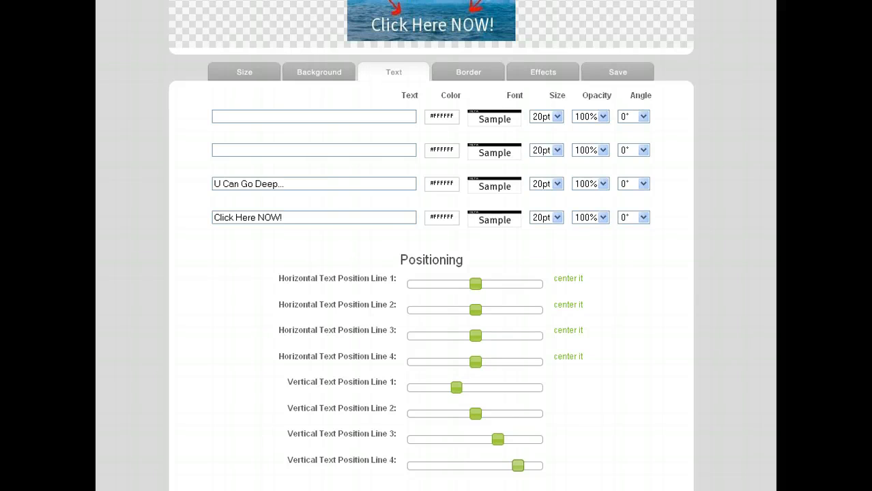
Step: Change the wording of the third text line to "To Go Deep..."
scroll(431, 246, up, 1)
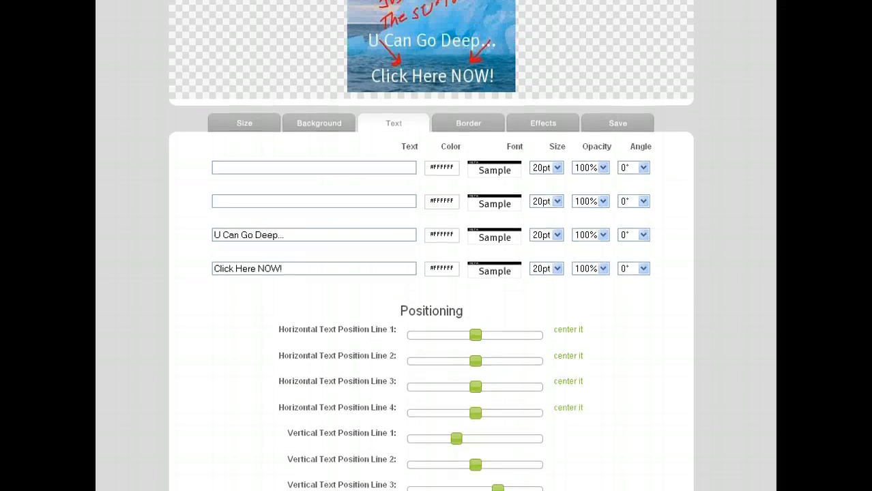
scroll(570, 97, up, 1)
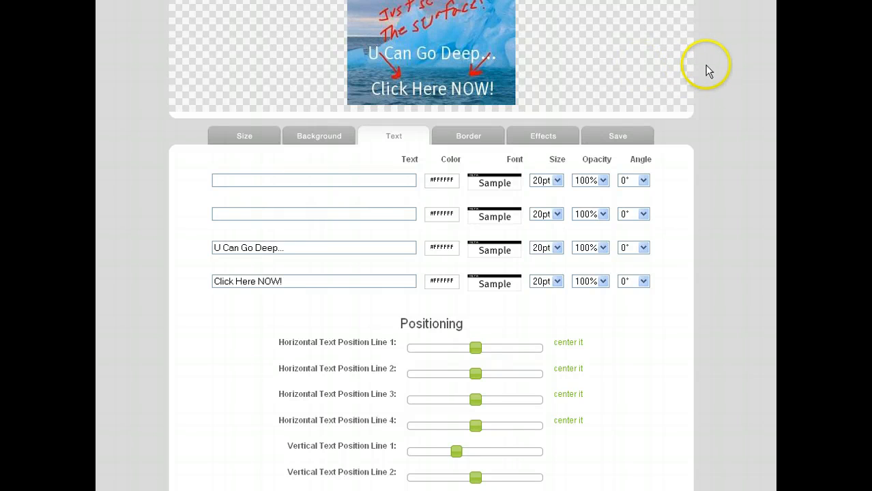
scroll(432, 246, up, 3)
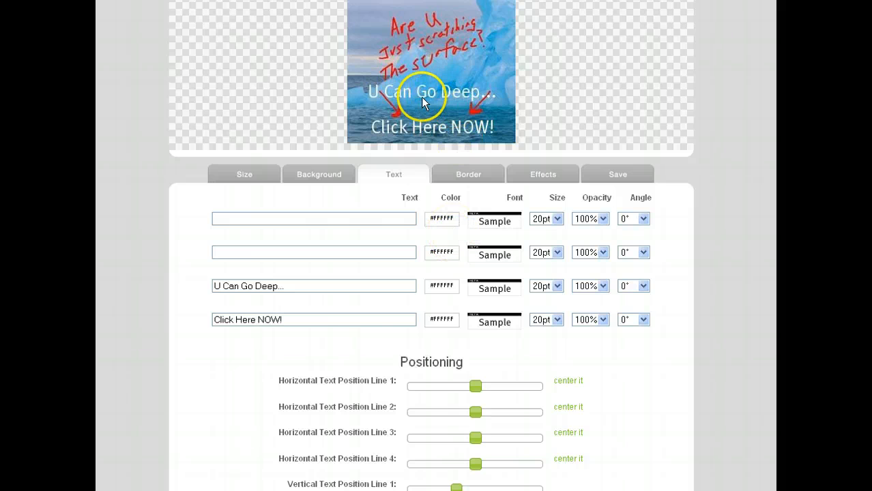
click(215, 286)
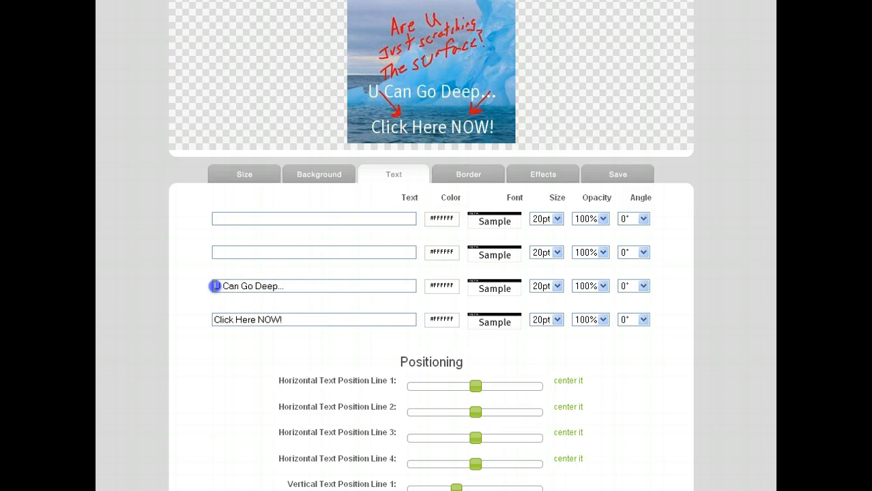
key(Delete)
key(Delete)
key(Delete)
key(Delete)
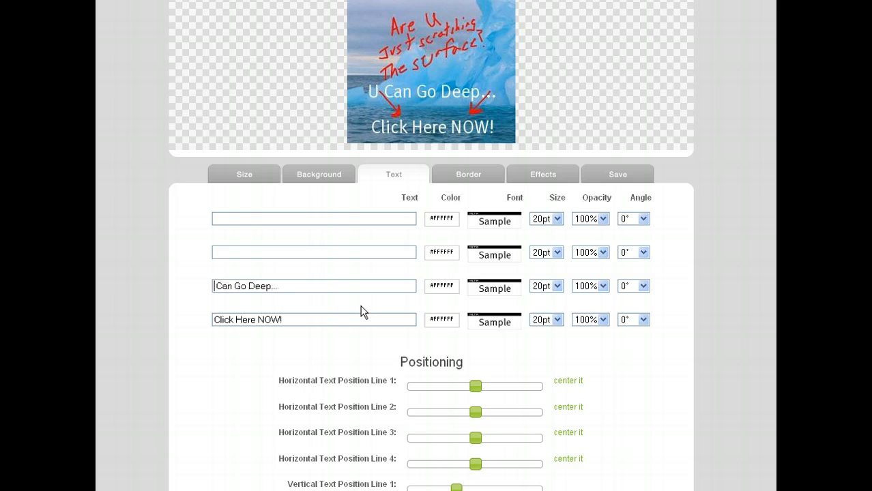
key(Delete)
key(Delete)
text(To)
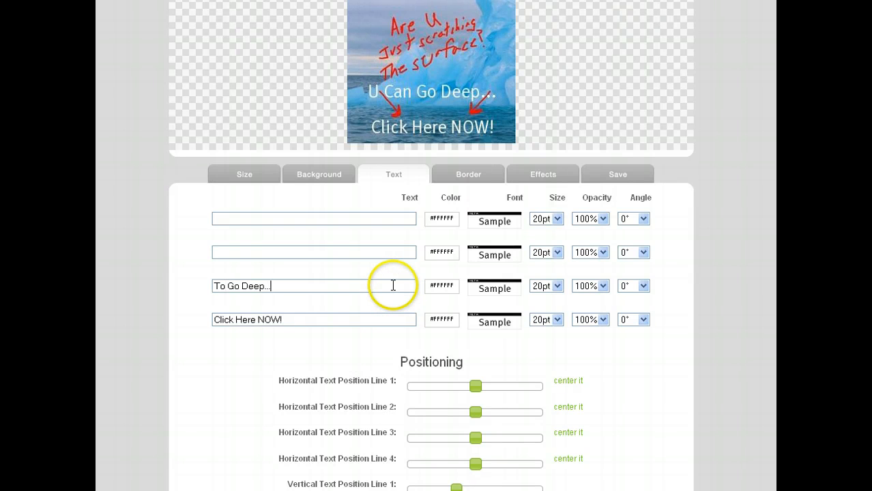
click(395, 252)
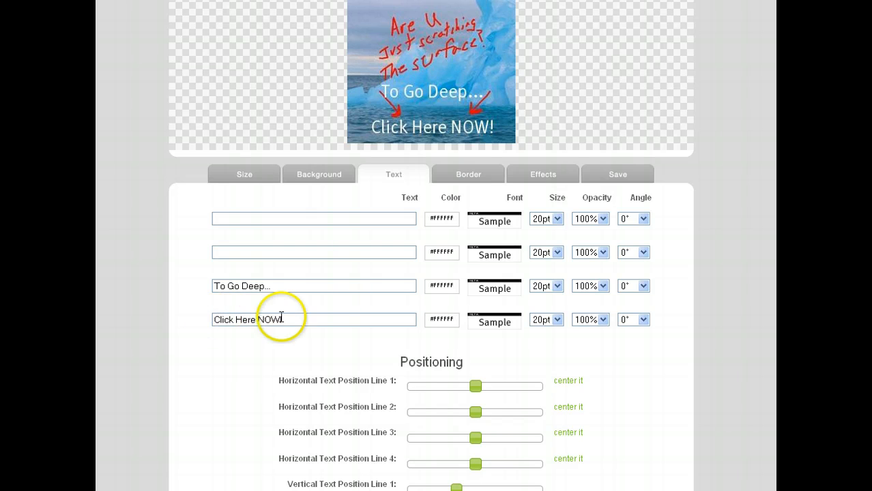
Step: Set the color of the "Click Here NOW!" line to red F70D0D
click(448, 321)
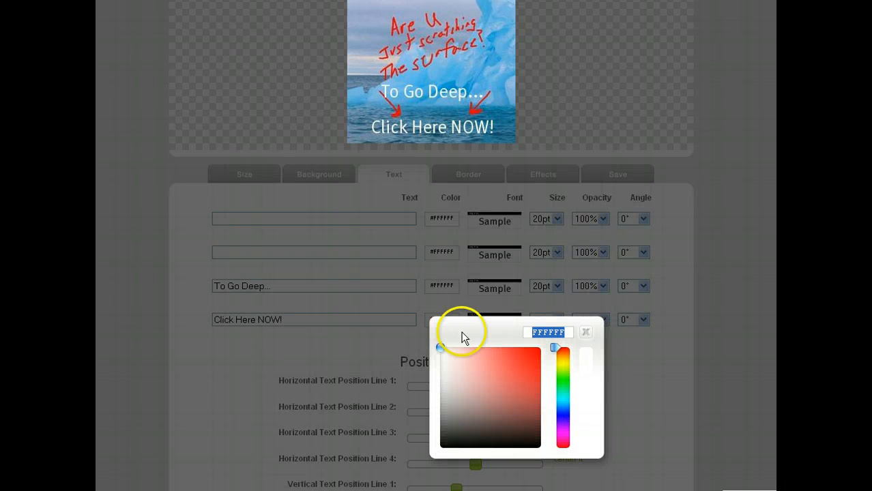
click(536, 352)
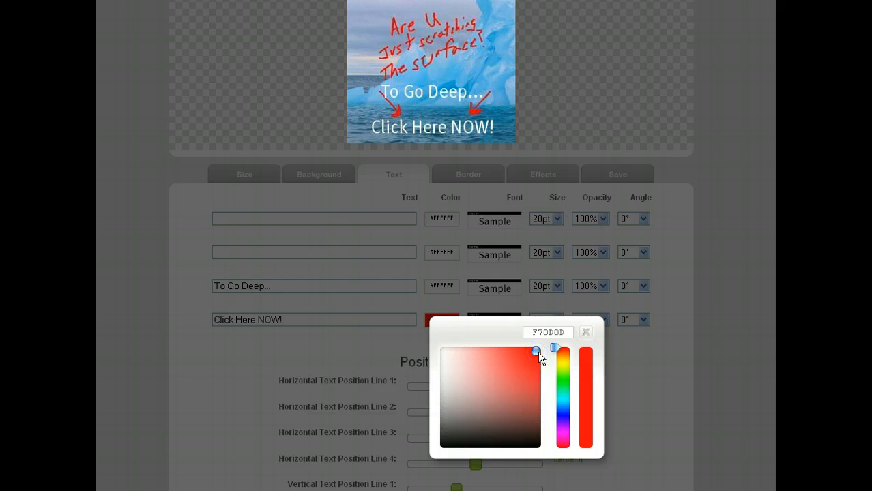
click(585, 332)
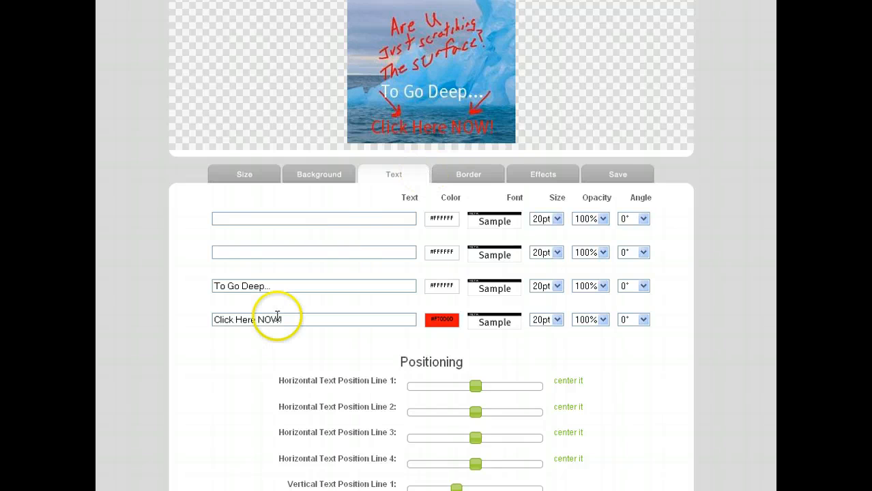
Step: Set the color of the "Click Here NOW!" line to white FFFFFF and refresh the banner preview
click(433, 323)
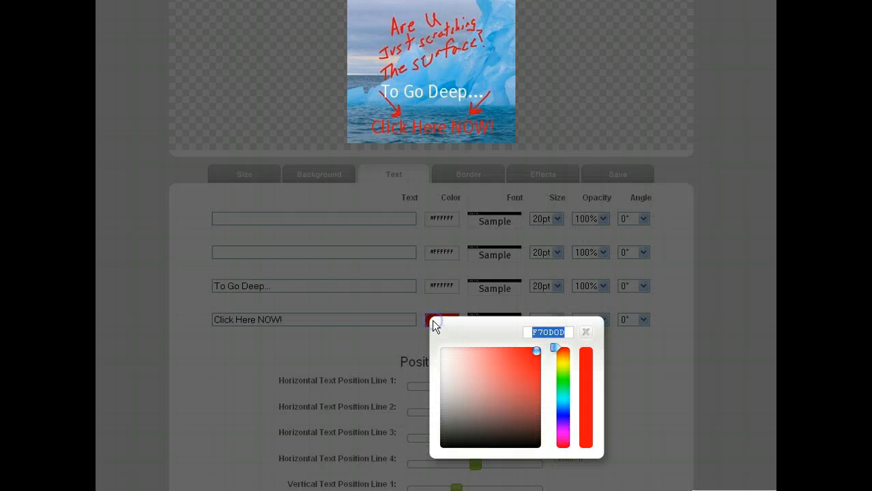
click(442, 351)
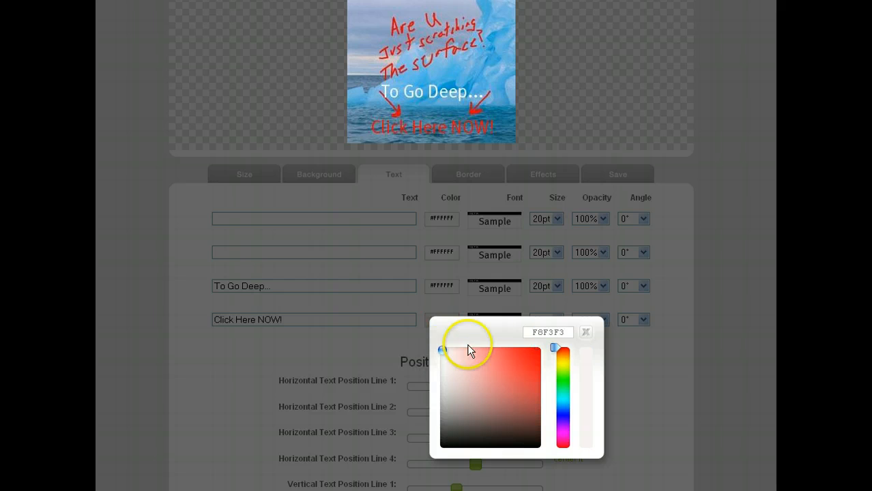
drag(567, 332, 528, 330)
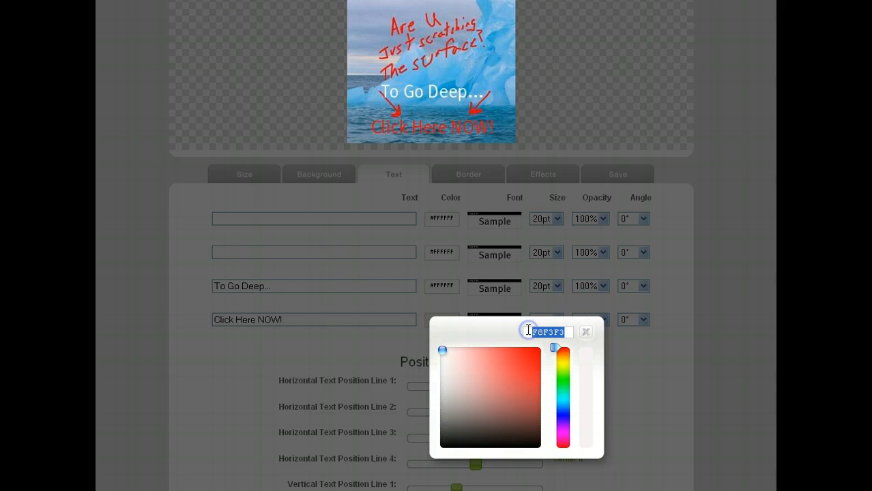
text(FFFFFF)
click(585, 331)
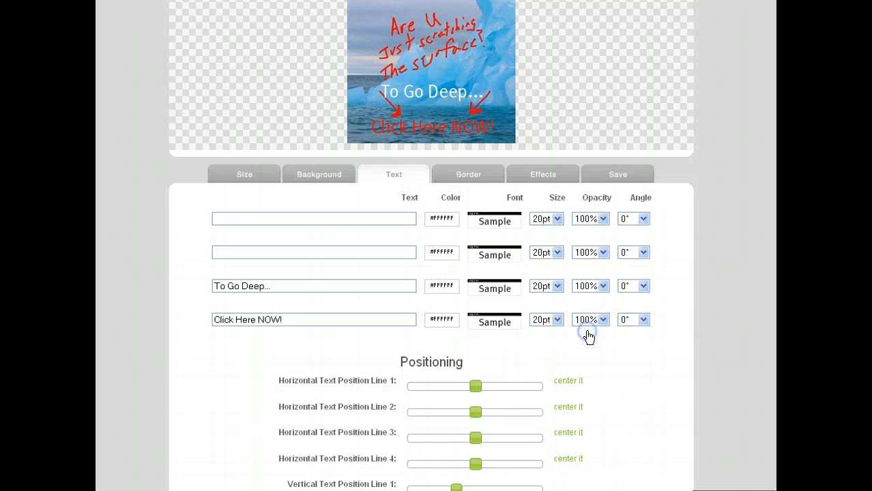
click(459, 149)
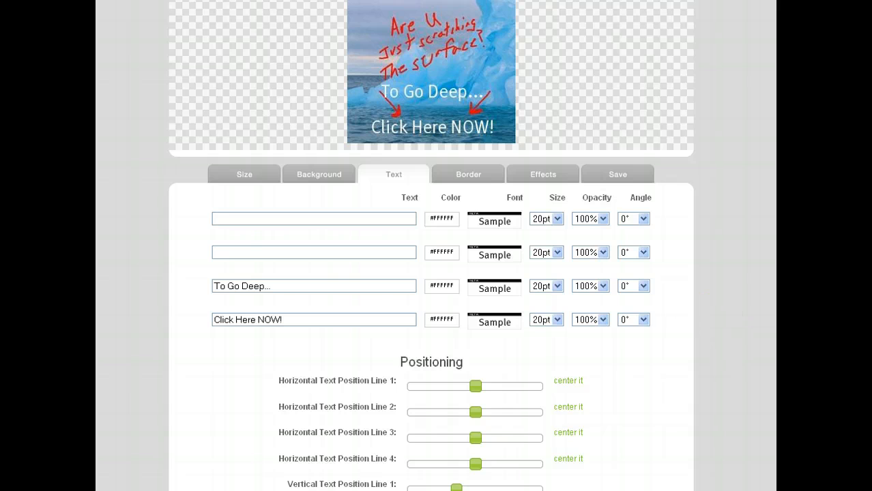
Step: Add a thin border around the banner, keeping its color at black 000000
scroll(436, 246, up, 1)
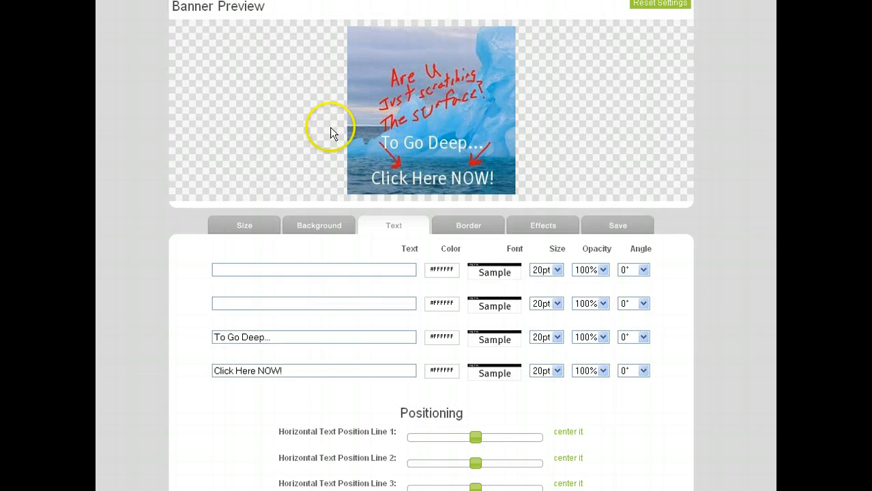
click(461, 229)
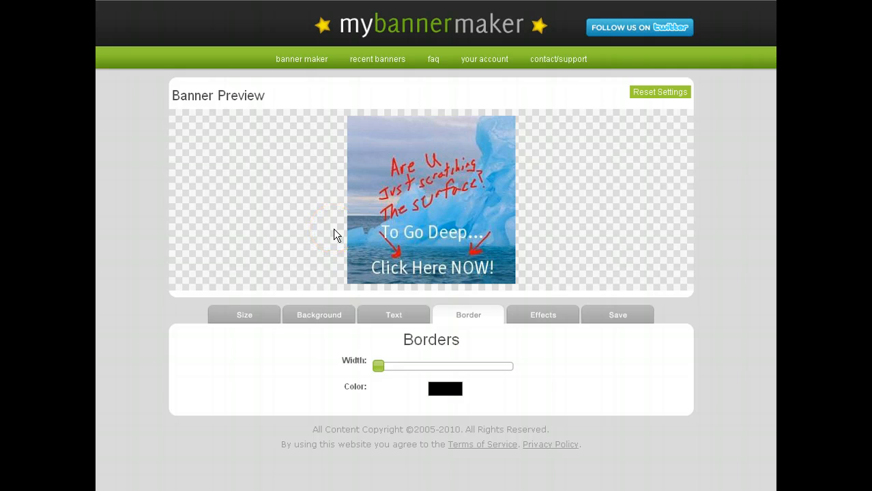
click(390, 366)
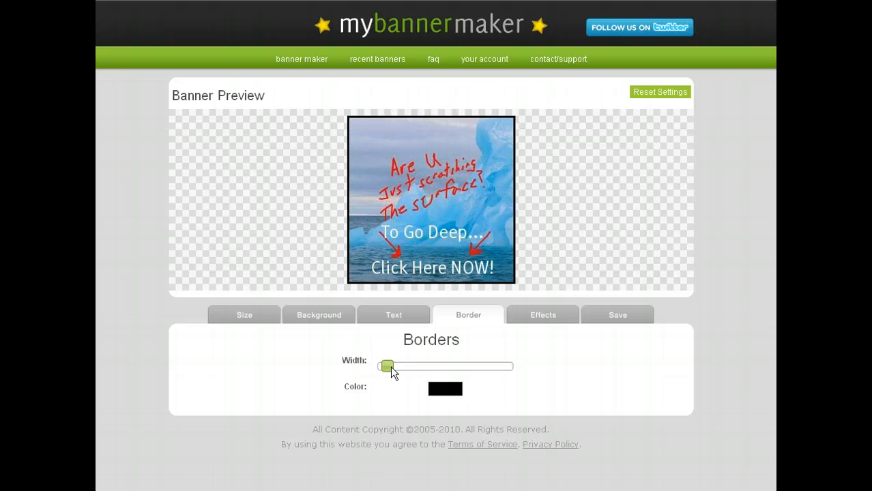
click(445, 390)
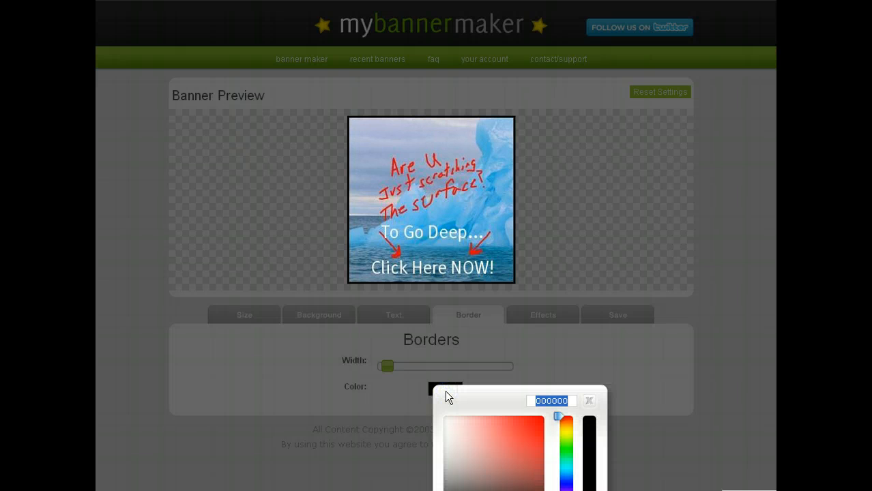
click(591, 404)
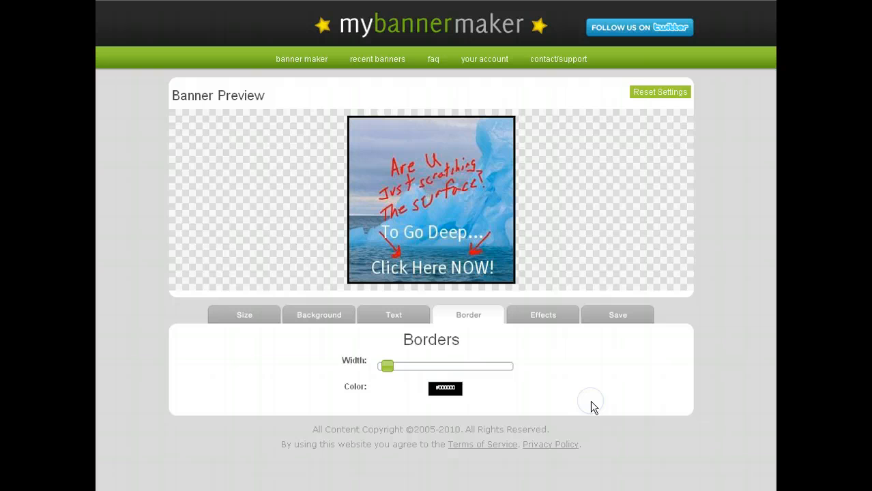
Step: Apply the Blinking Text special effect to the banner
click(543, 319)
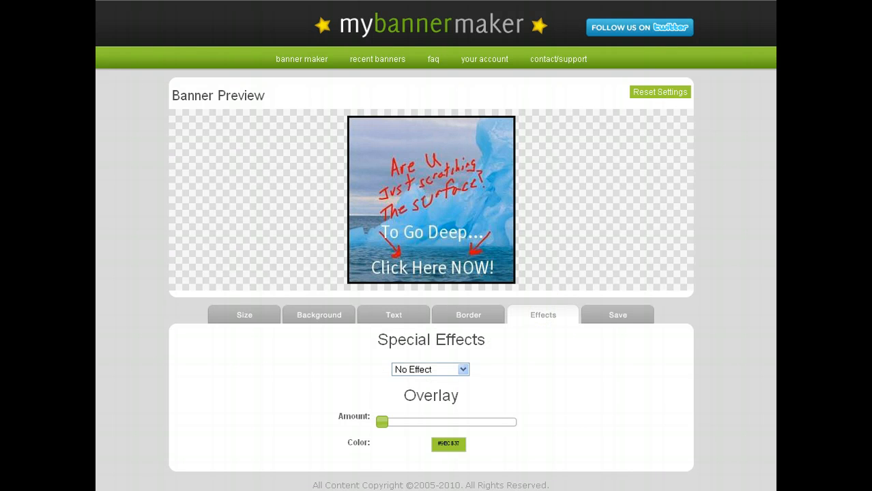
scroll(436, 273, down, 1)
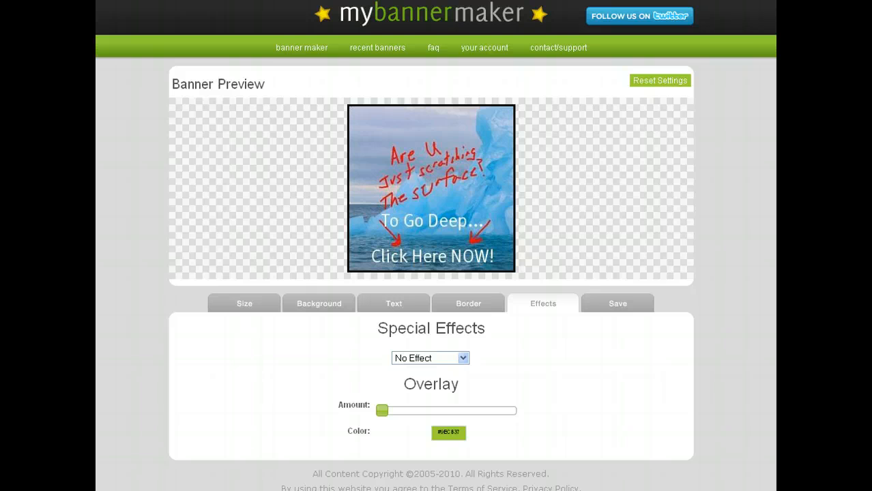
scroll(744, 462, down, 1)
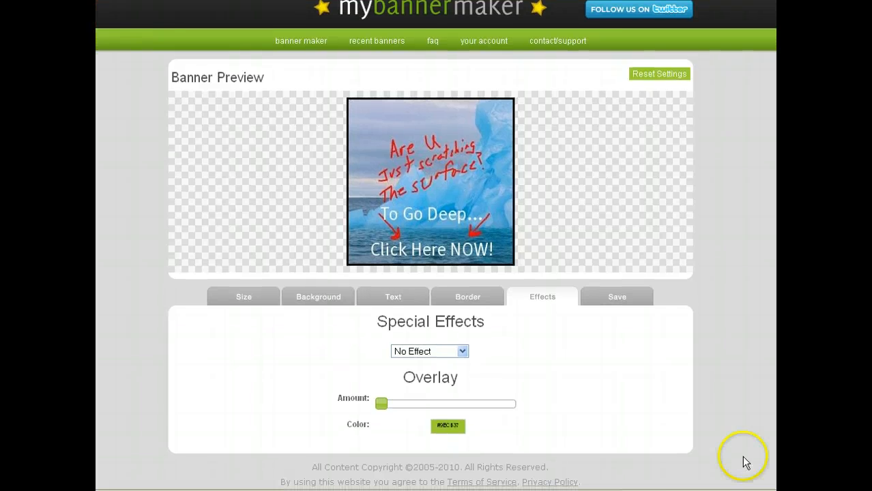
click(462, 352)
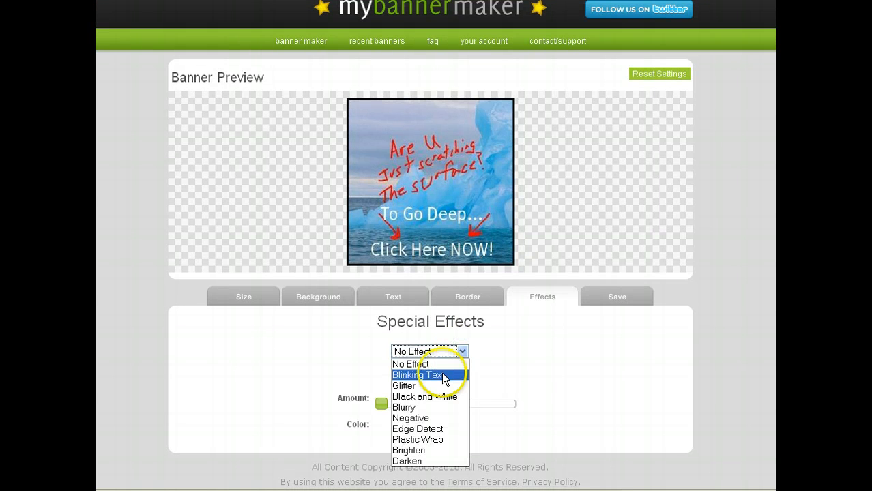
click(442, 373)
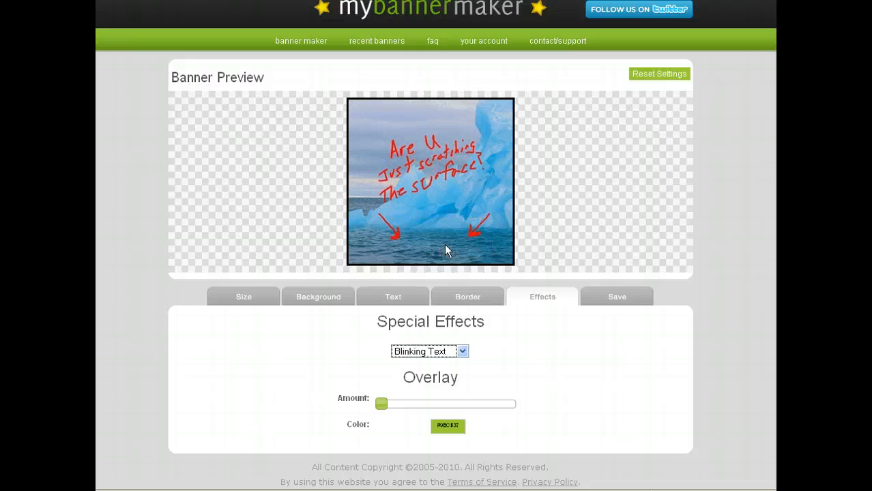
Step: Try the Glitter effect and No Effect on the banner, and restore Blinking Text
click(462, 353)
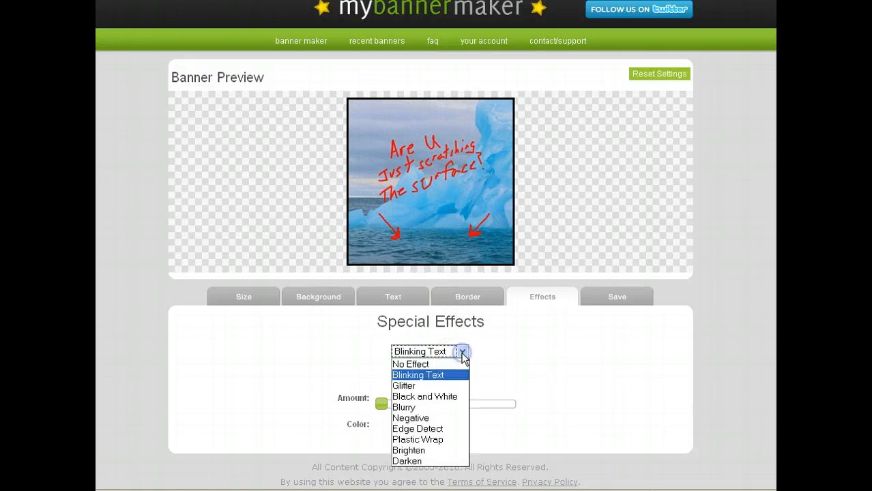
click(451, 389)
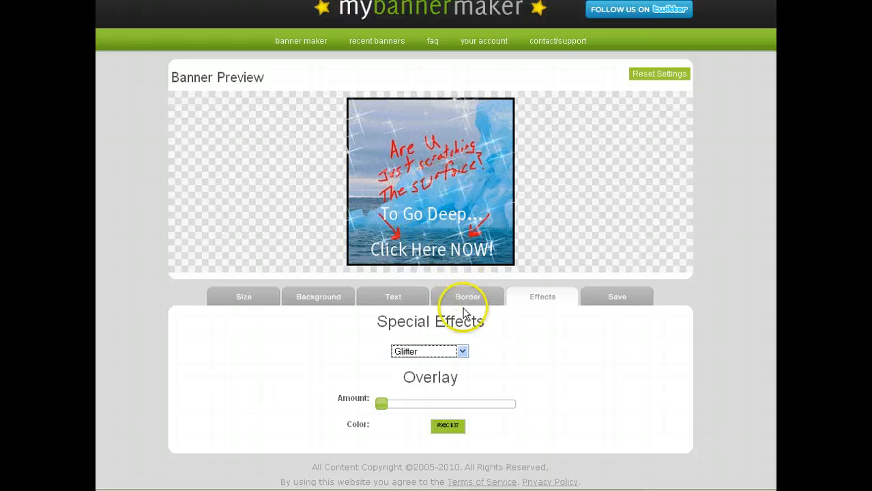
click(463, 352)
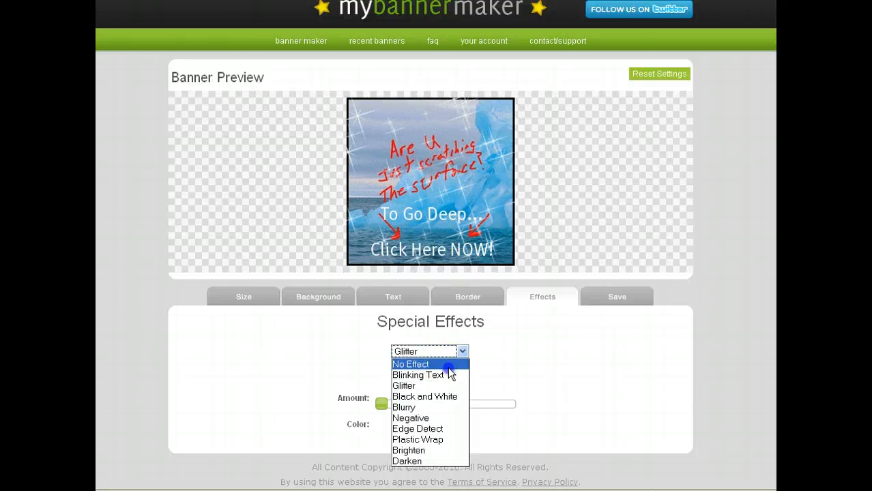
click(452, 363)
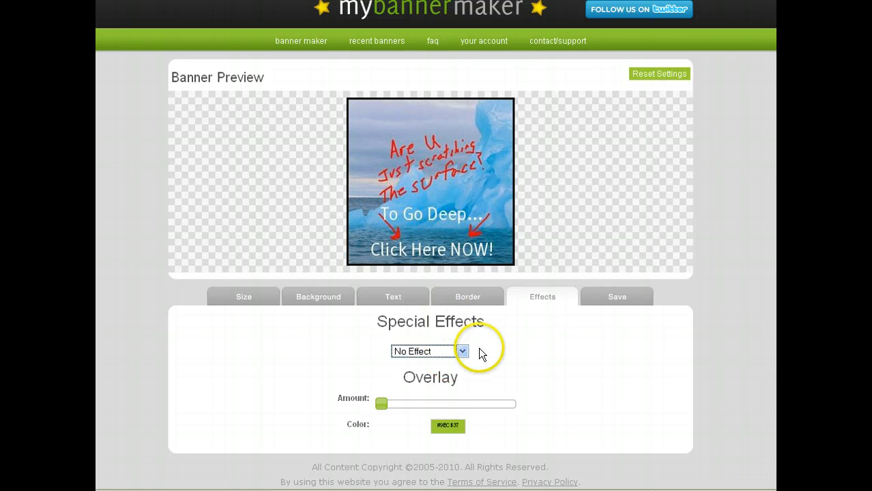
click(463, 352)
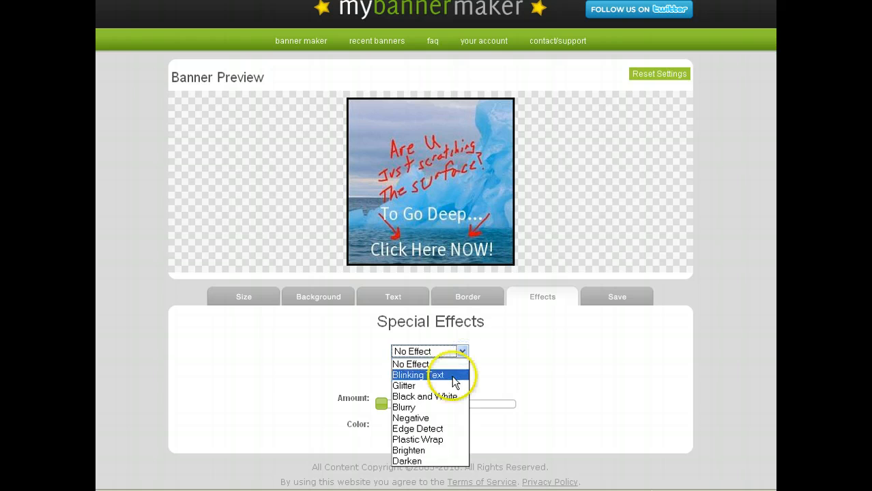
click(452, 375)
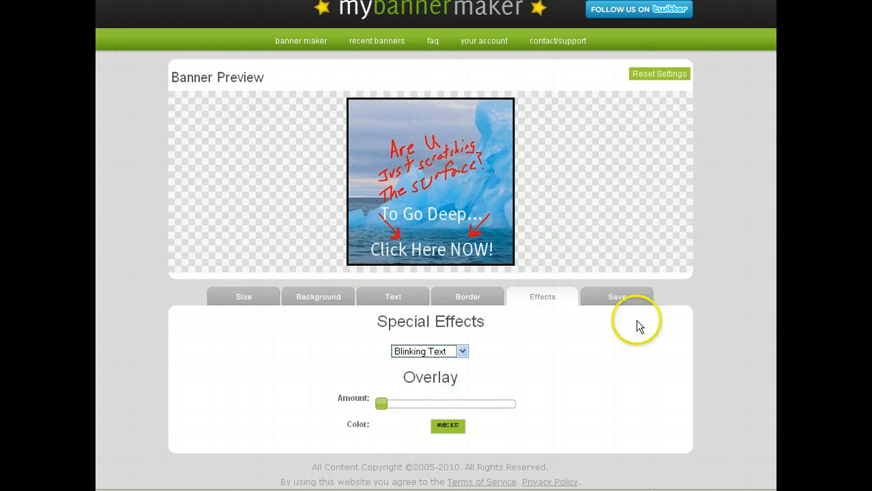
click(626, 300)
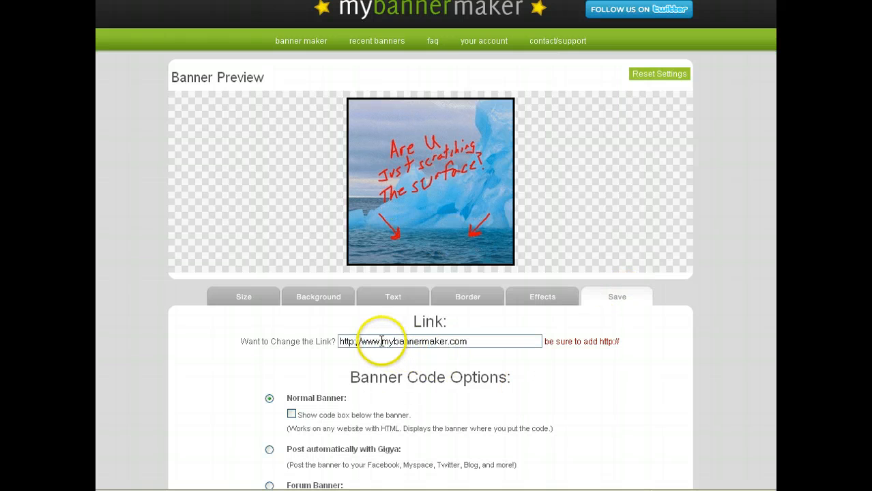
drag(381, 342, 448, 342)
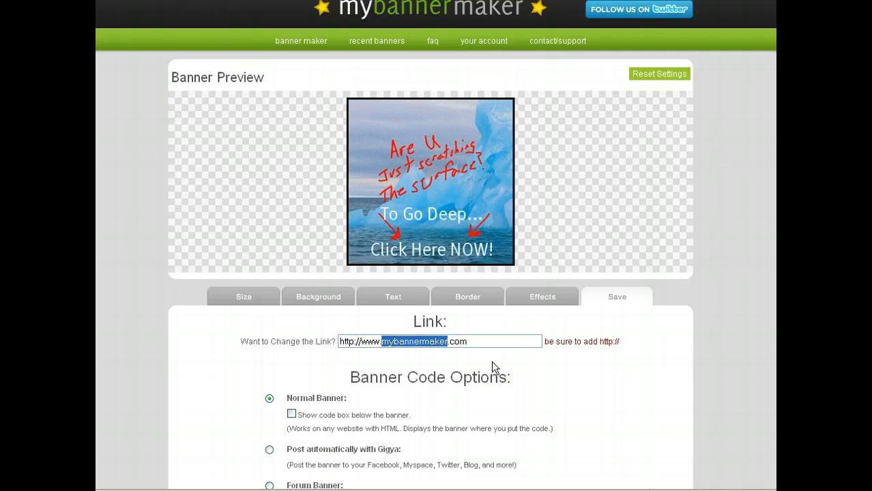
text(You)
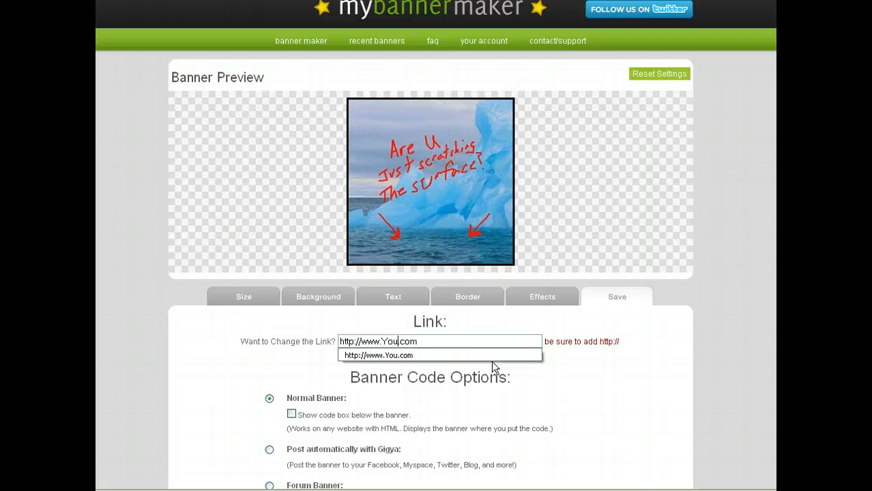
click(549, 380)
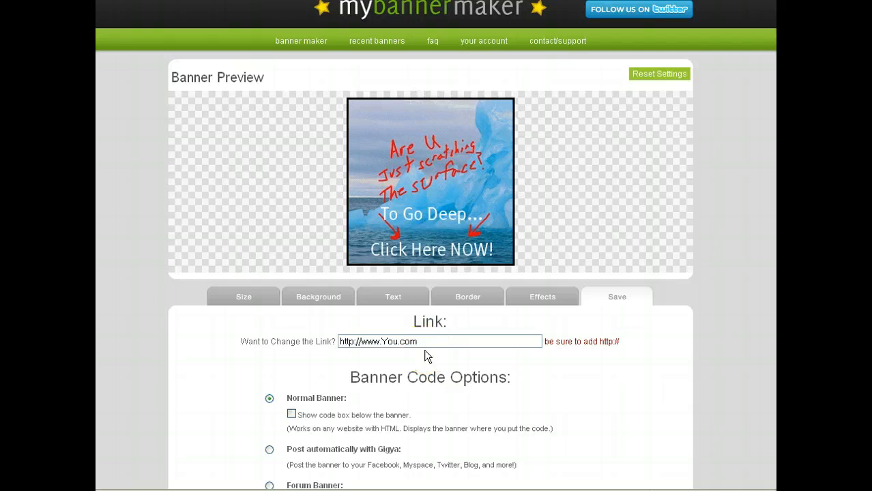
click(449, 185)
click(391, 296)
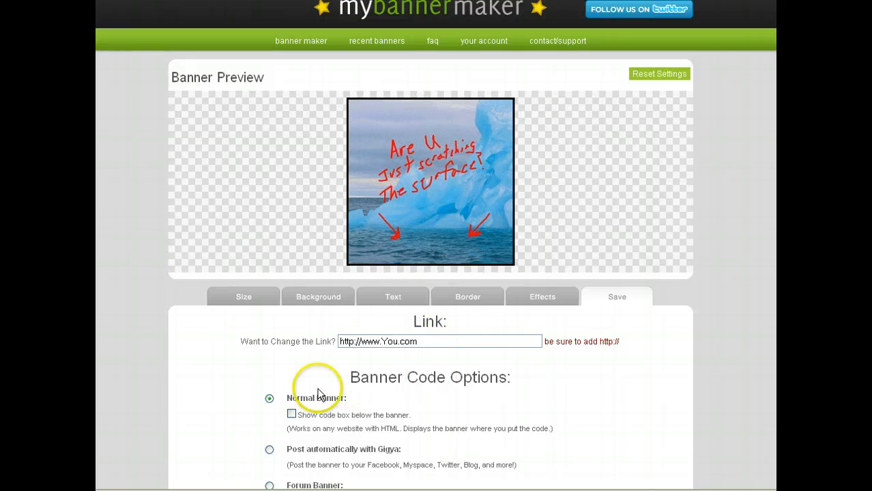
Step: Save the banner with the Normal Banner code option to generate its HTML embed code
scroll(437, 245, down, 2)
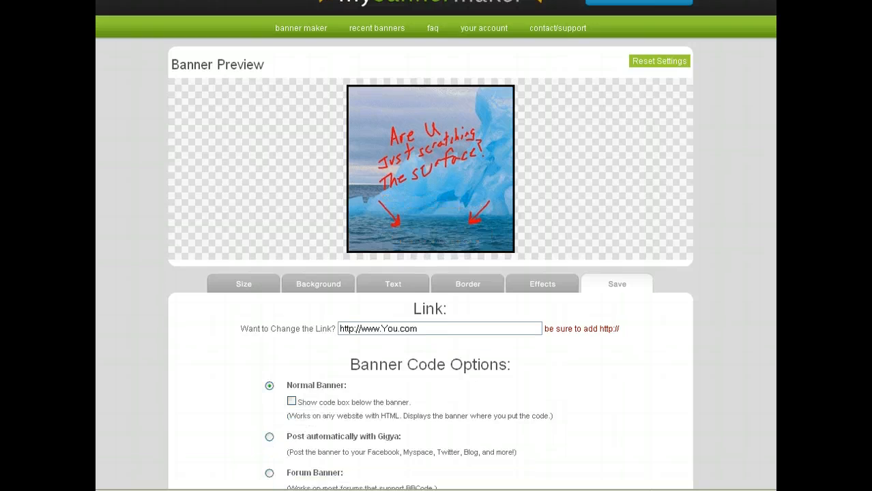
scroll(437, 246, down, 5)
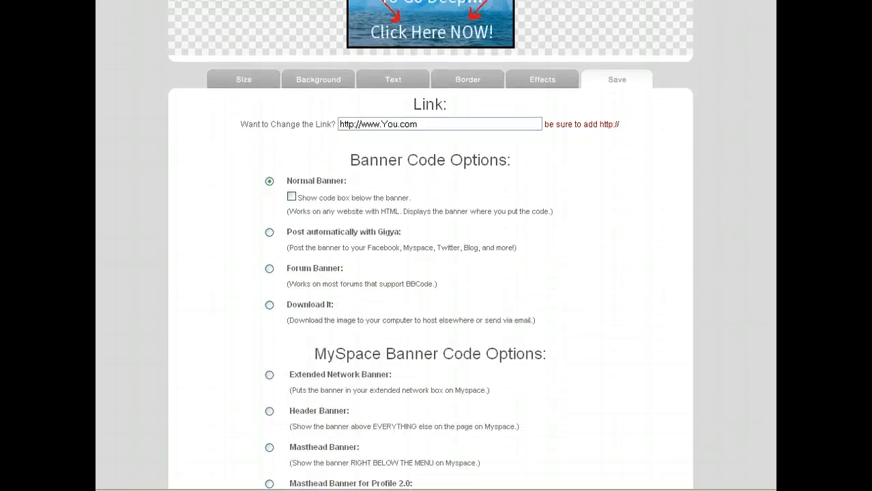
scroll(437, 246, down, 1)
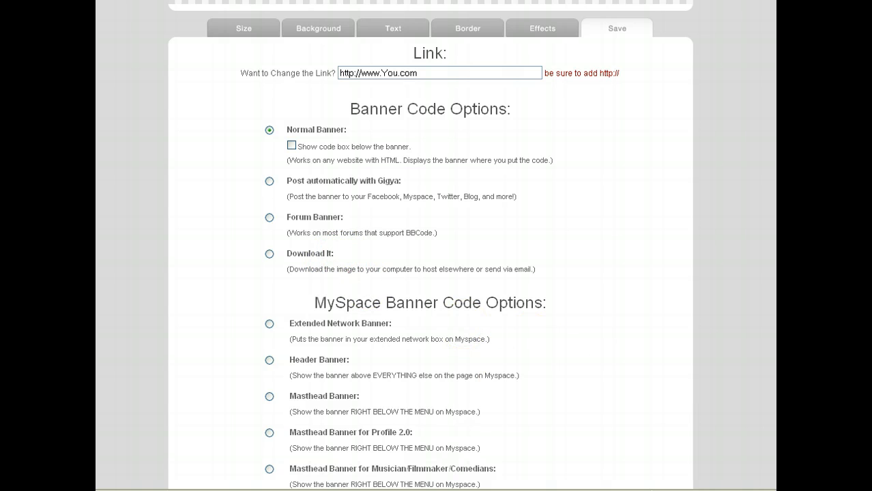
scroll(430, 273, down, 2)
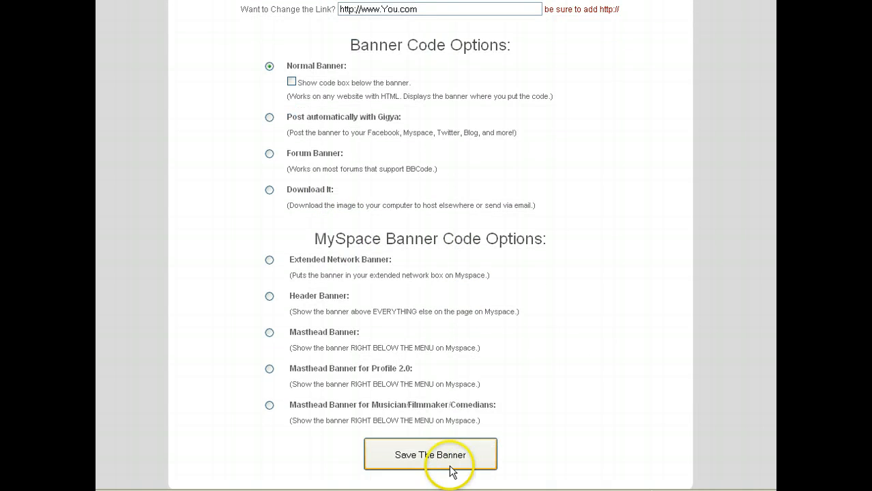
click(448, 467)
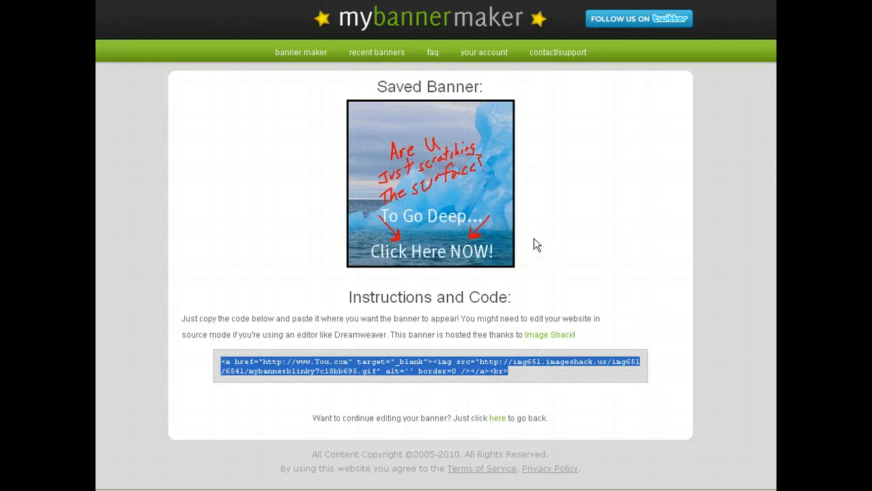
click(466, 470)
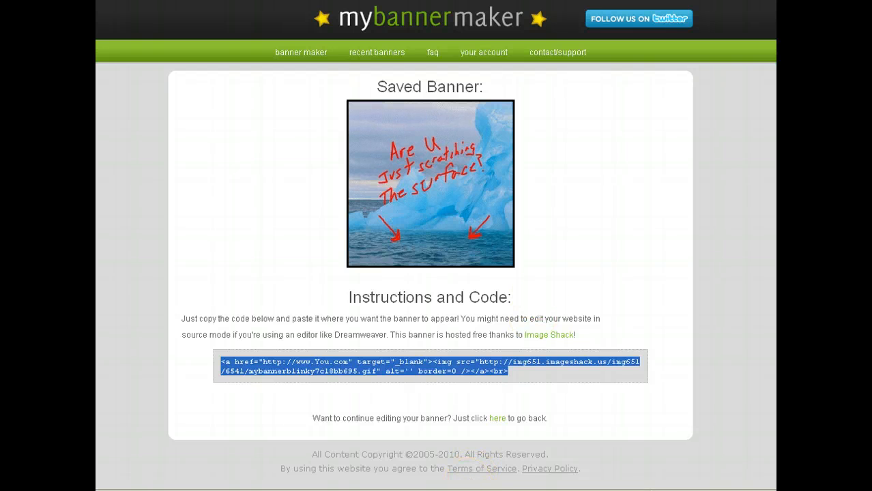